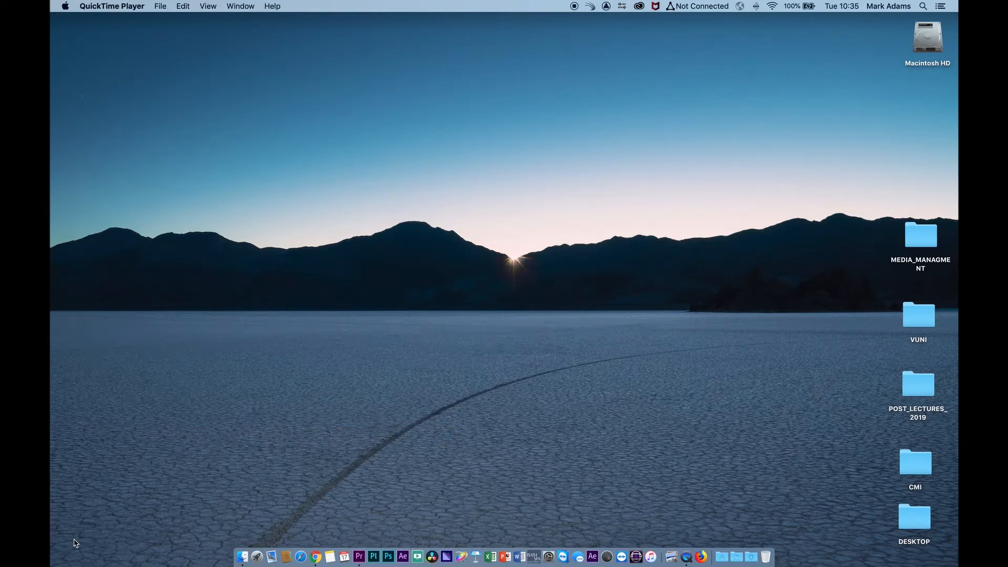
# Step: Open Premiere Pro and create a new project named SET_UP
pyautogui.click(359, 557)
pyautogui.click(309, 220)
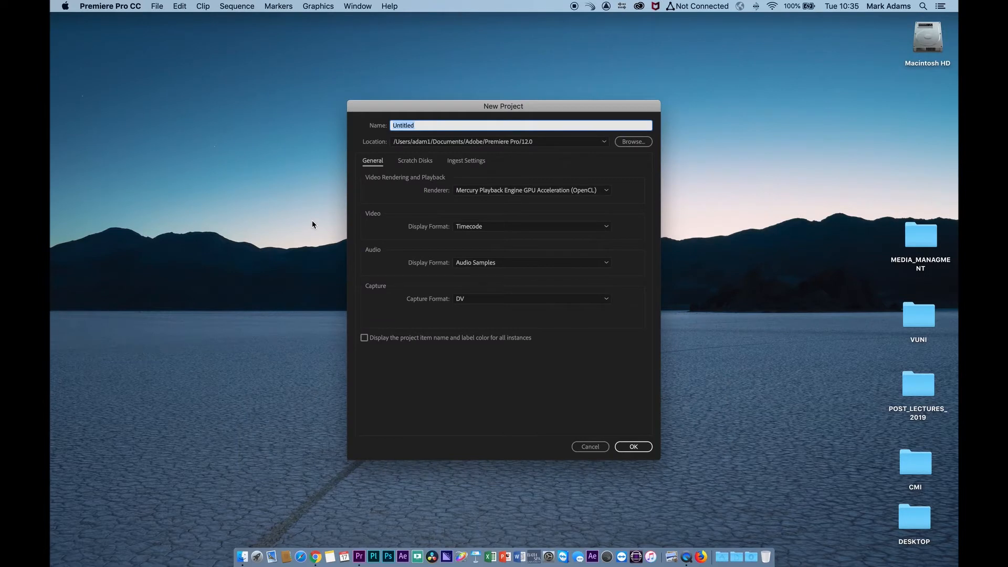
pyautogui.write('SET_UP')
pyautogui.click(630, 450)
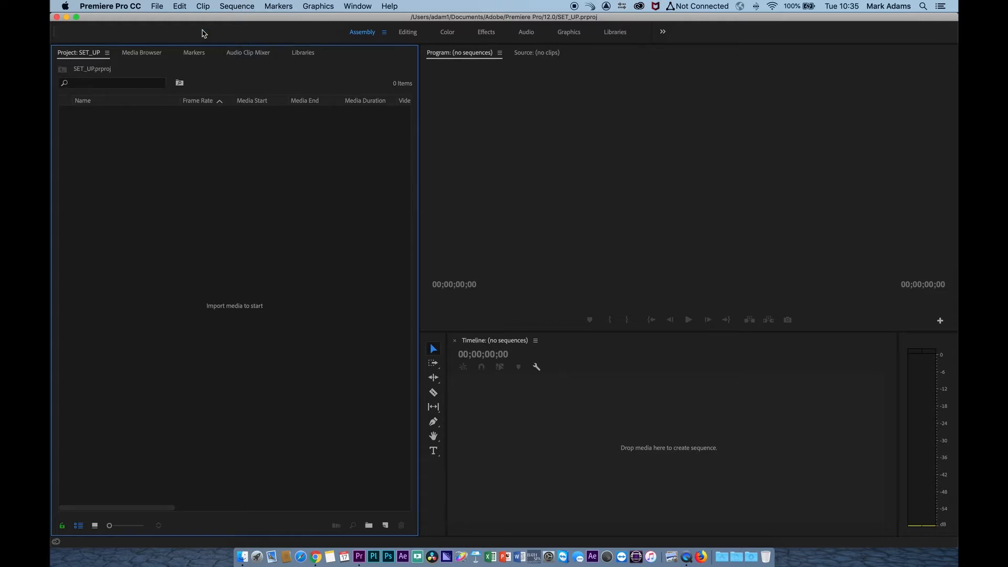
# Step: Start setting up a new sequence in the project
pyautogui.click(158, 6)
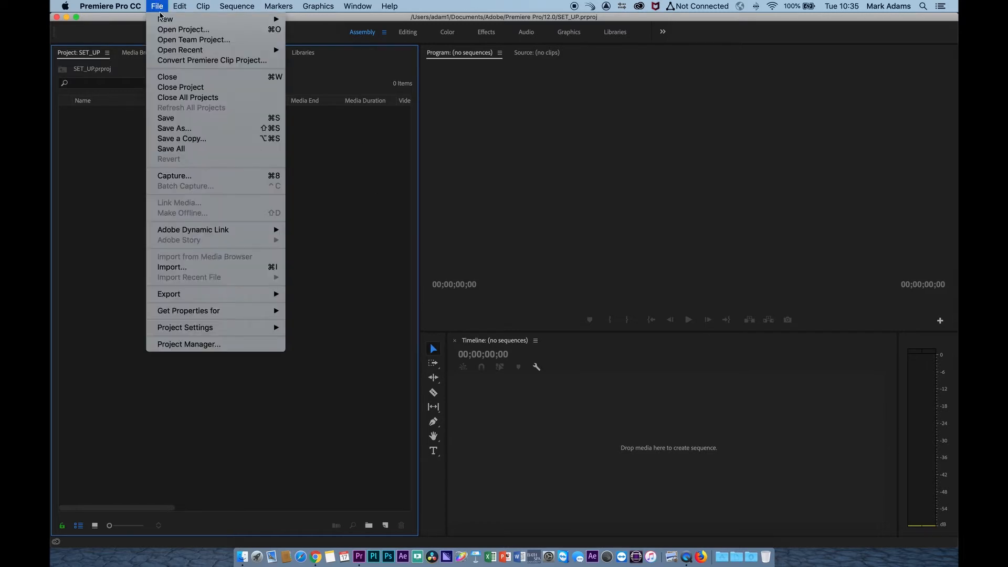
pyautogui.moveTo(162, 19)
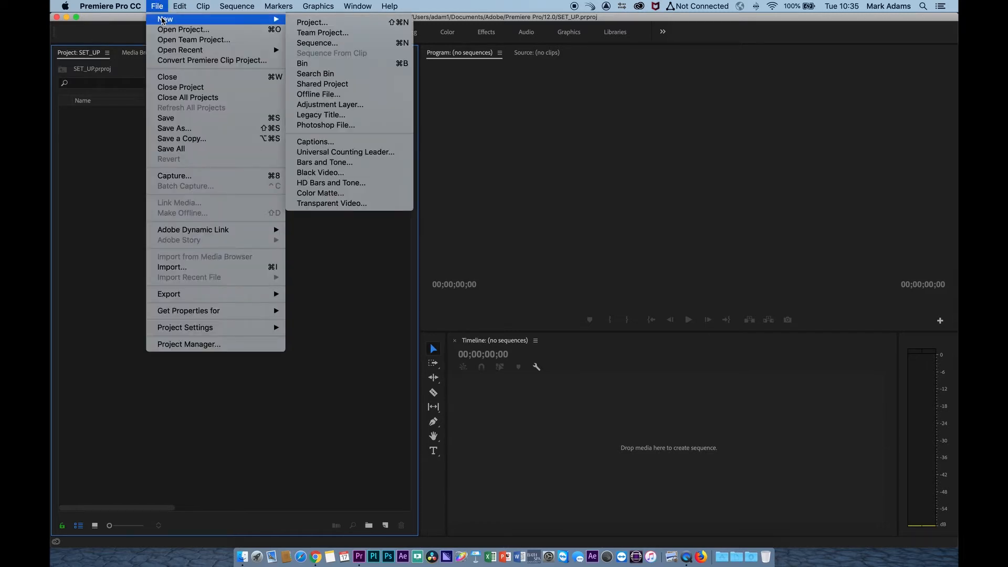
pyautogui.click(329, 48)
pyautogui.moveTo(483, 94); pyautogui.dragTo(483, 73)
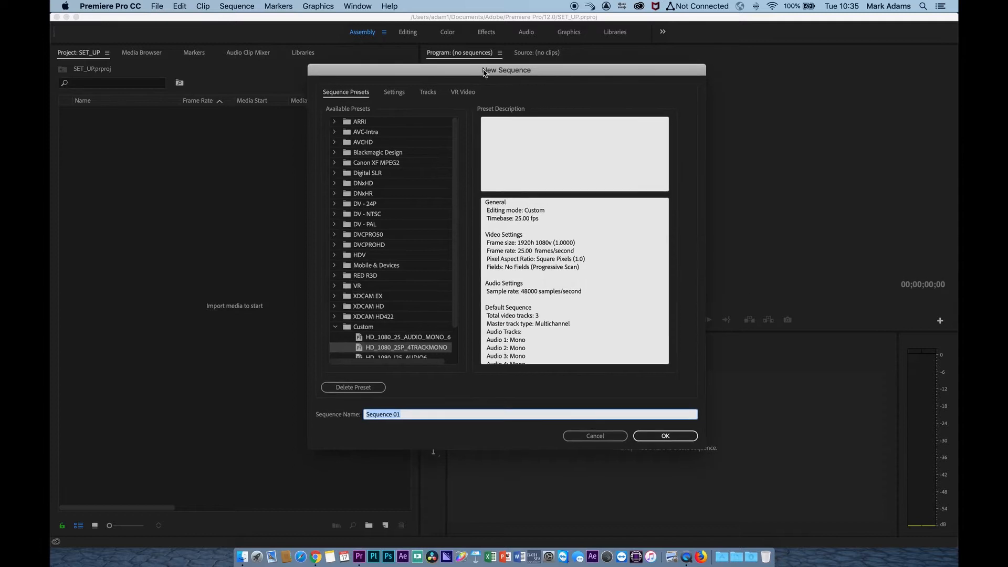
# Step: Look through the available sequence presets, including those in the HDV group
pyautogui.scroll(-3, 387, 217)
pyautogui.scroll(3, 387, 216)
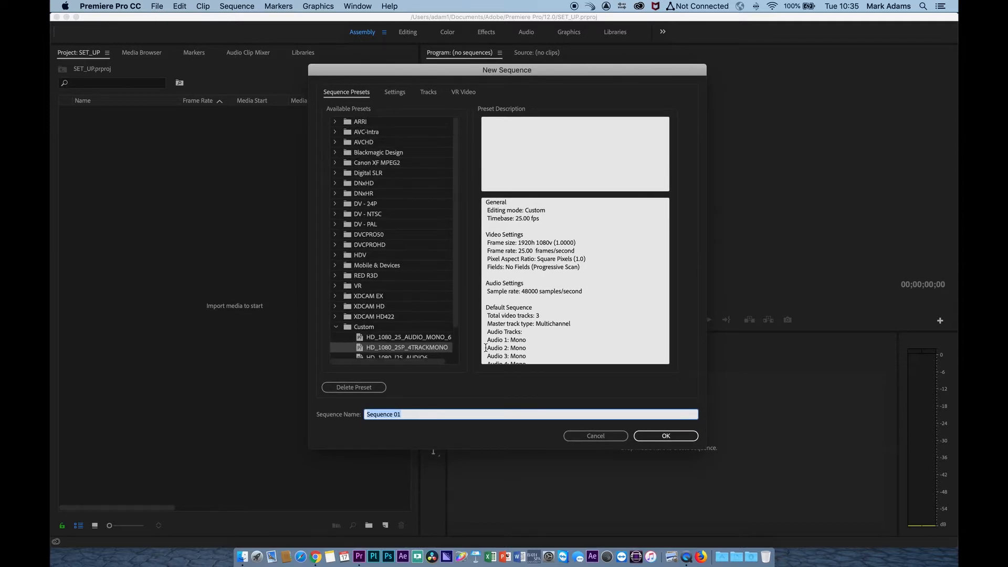
pyautogui.click(336, 327)
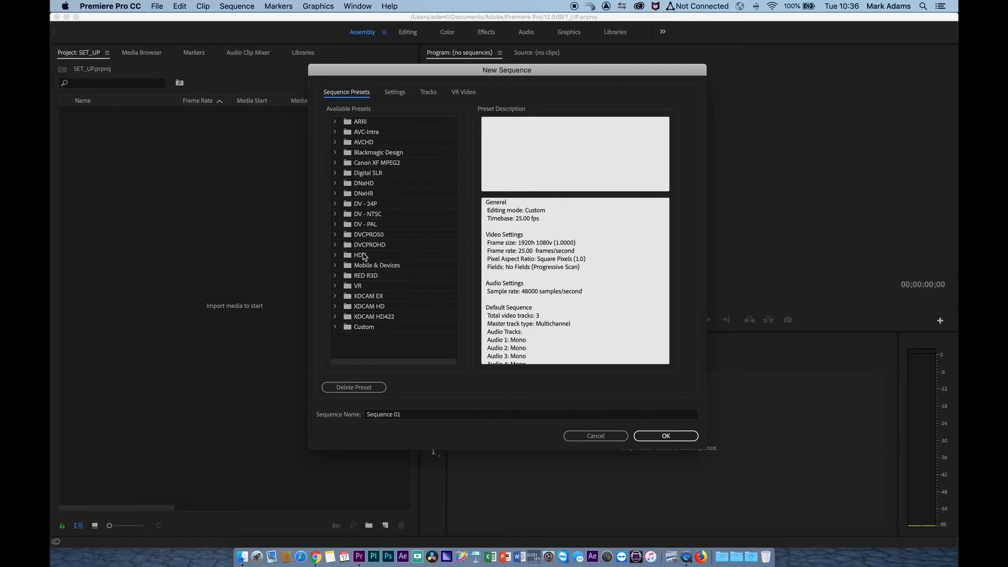
pyautogui.click(335, 255)
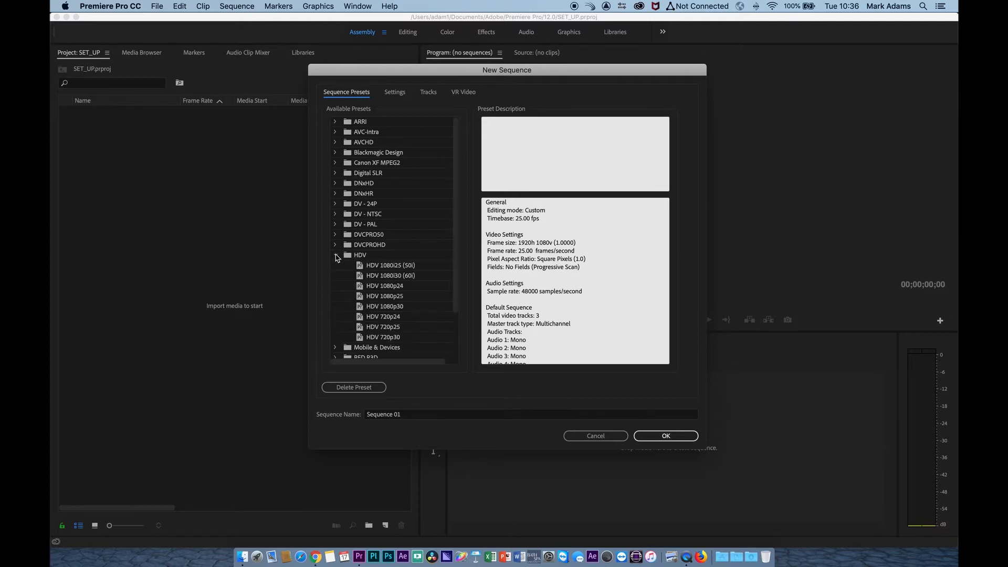
pyautogui.click(335, 255)
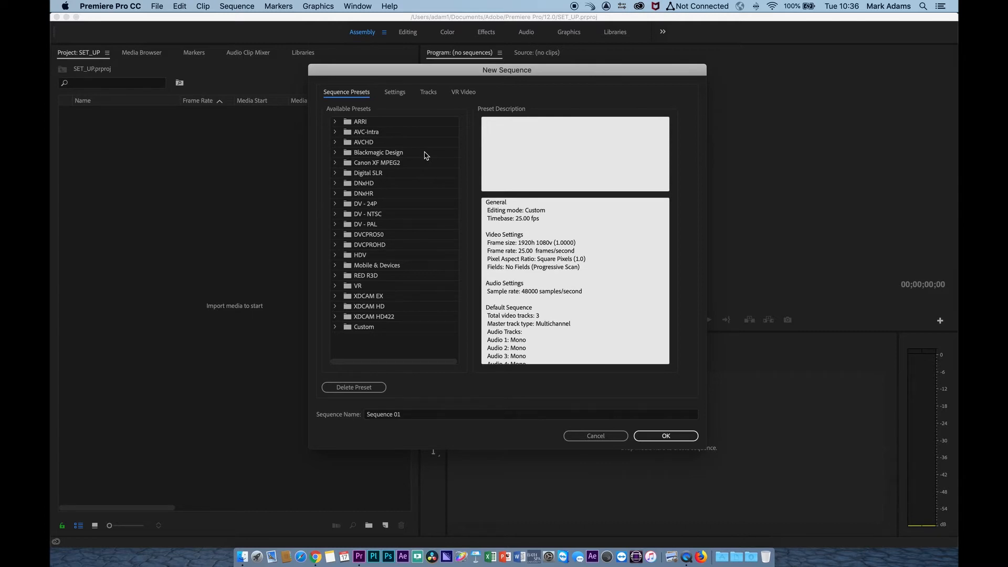
# Step: Set the new sequence's editing mode to Custom
pyautogui.click(399, 96)
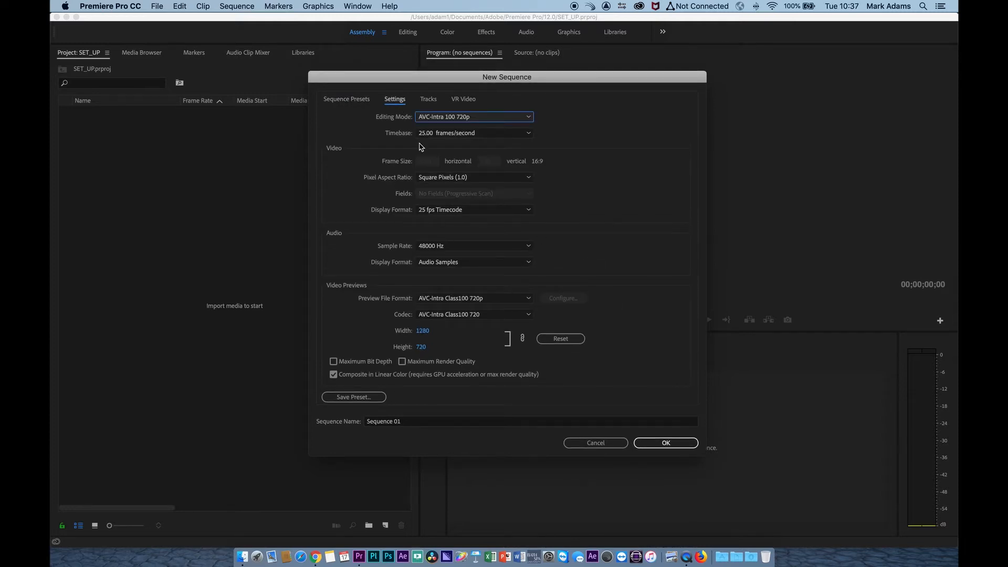
pyautogui.click(474, 117)
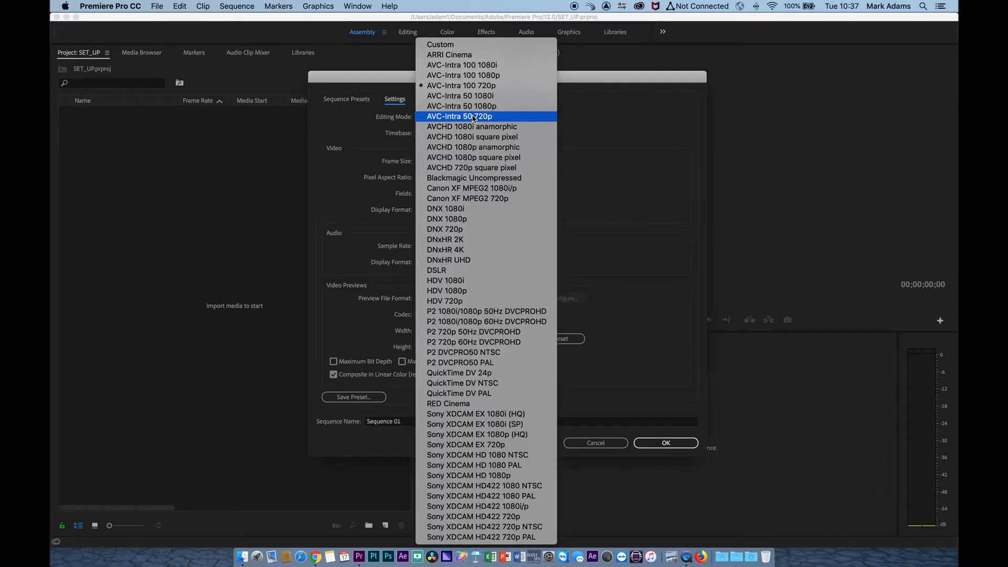
pyautogui.click(479, 45)
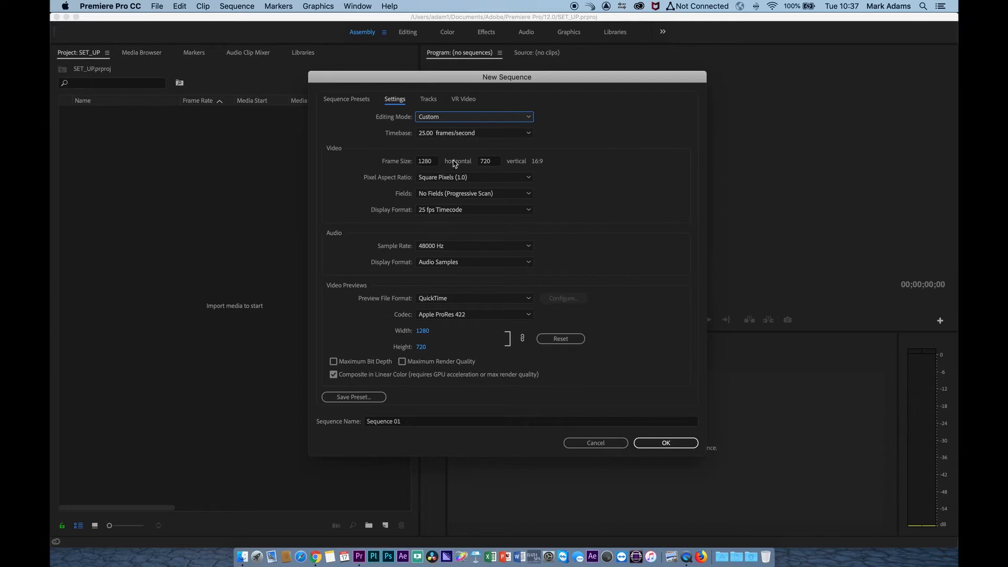
# Step: Set the sequence's frame size to 1920 horizontal by 1080 vertical
pyautogui.click(435, 163)
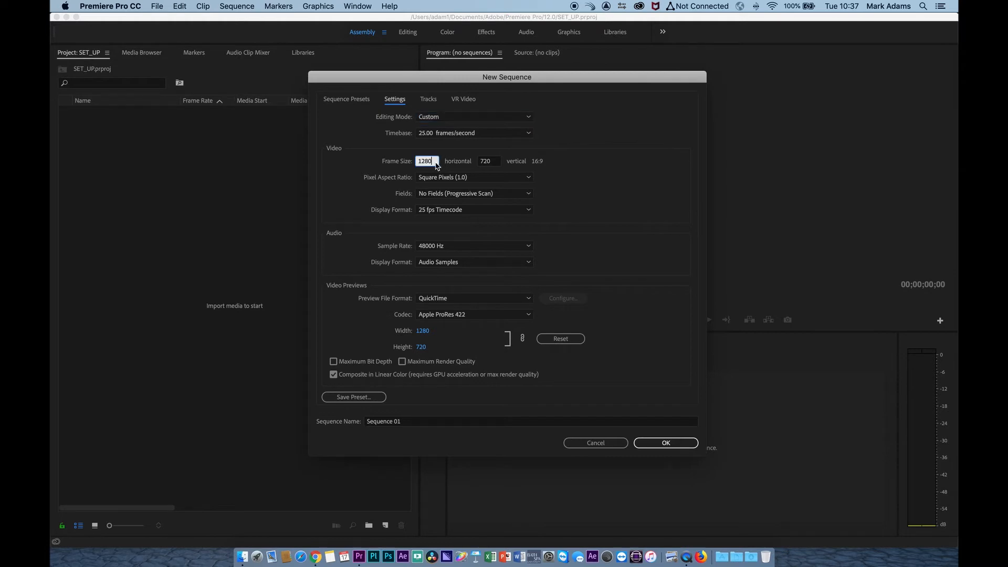
pyautogui.press('BackSpace')
pyautogui.press('BackSpace')
pyautogui.press('BackSpace')
pyautogui.write('920')
pyautogui.click(490, 161)
pyautogui.press('BackSpace')
pyautogui.press('BackSpace')
pyautogui.press('BackSpace')
pyautogui.write('1080')
pyautogui.click(556, 176)
# Step: Check the field-order options and try I-Frame Only MPEG as the sequence's preview file format
pyautogui.click(502, 196)
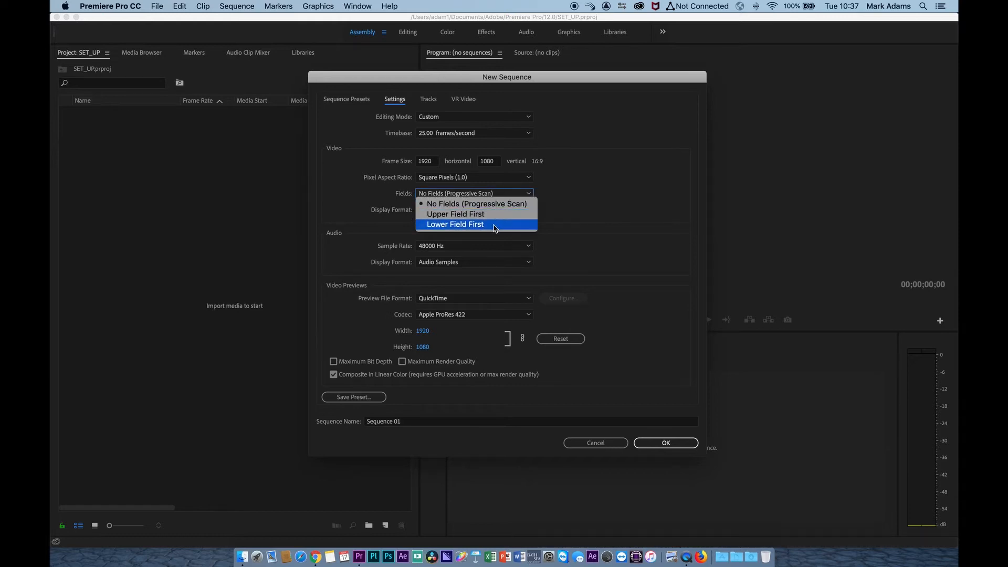
pyautogui.click(643, 190)
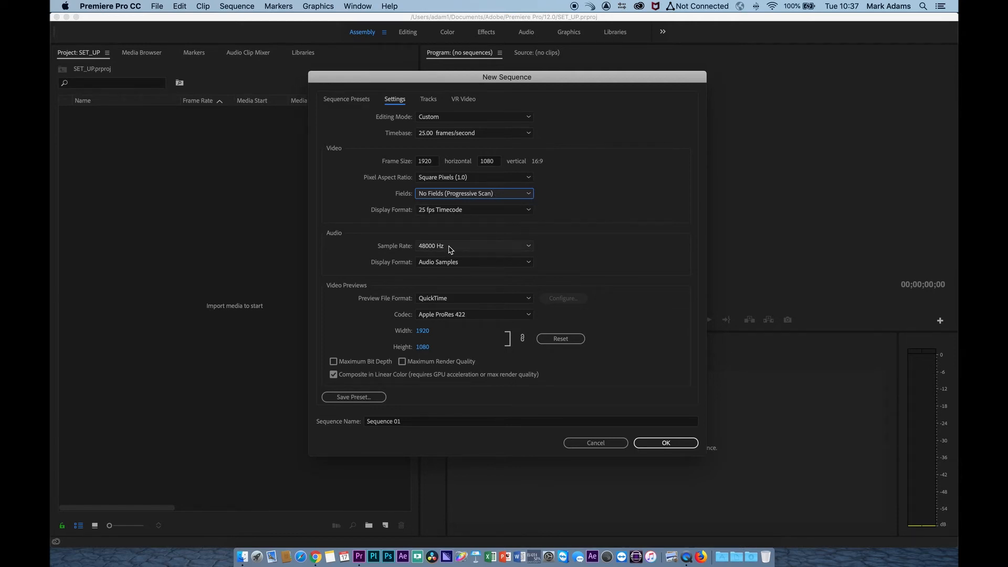
pyautogui.click(527, 300)
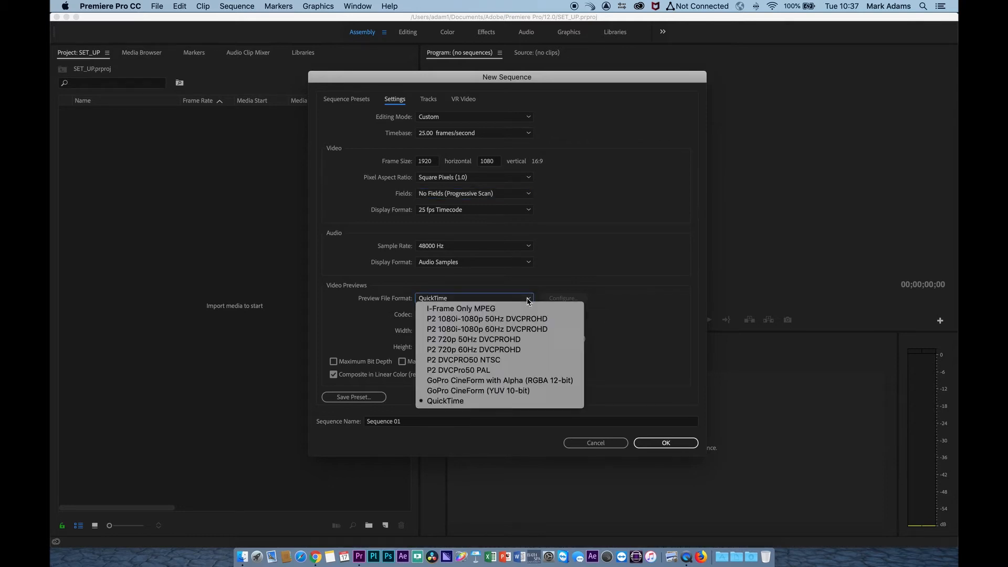
pyautogui.click(611, 244)
pyautogui.click(508, 298)
pyautogui.click(505, 309)
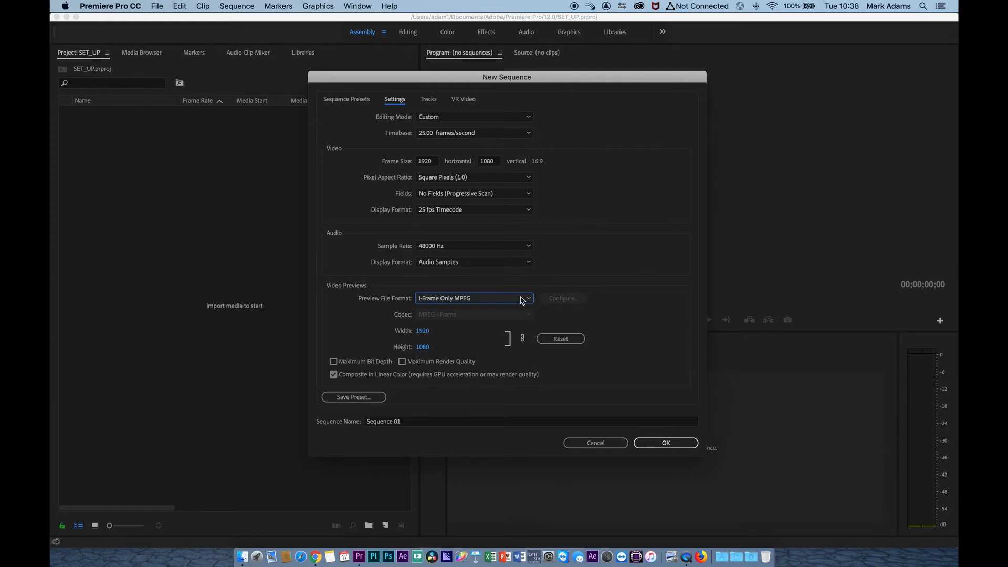
# Step: Set the sequence's preview file format to QuickTime with the Apple ProRes 422 codec
pyautogui.click(522, 299)
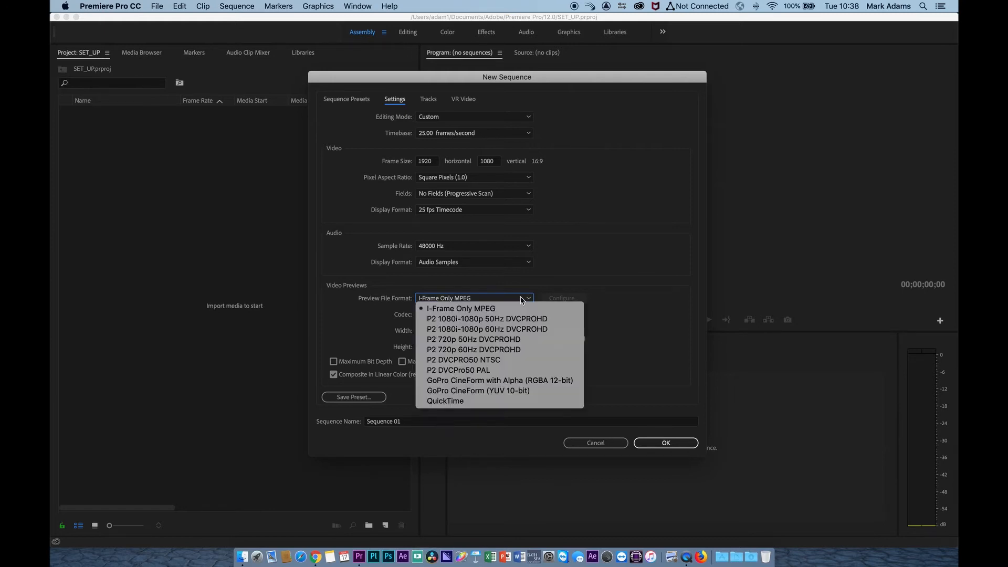
pyautogui.click(508, 402)
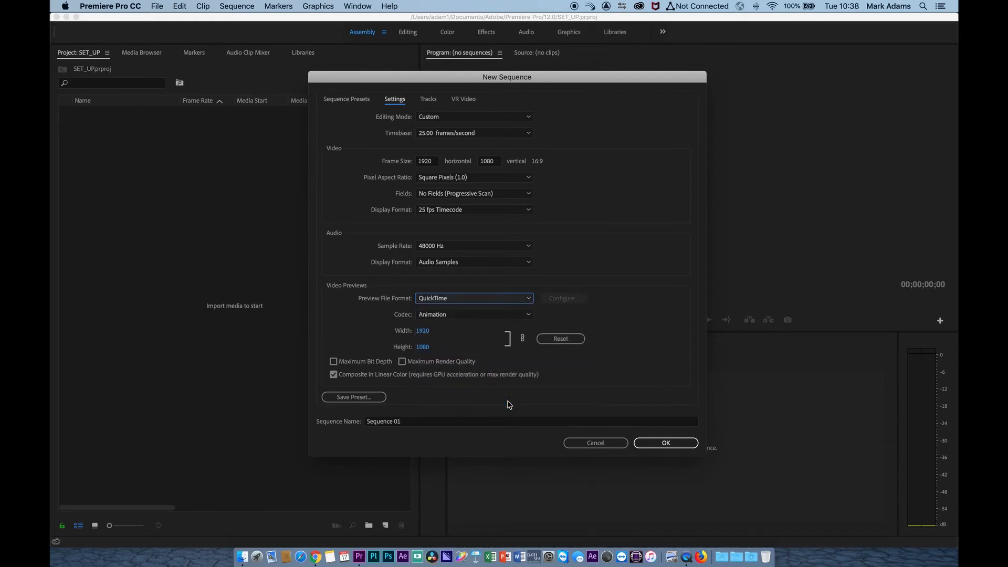
pyautogui.click(481, 315)
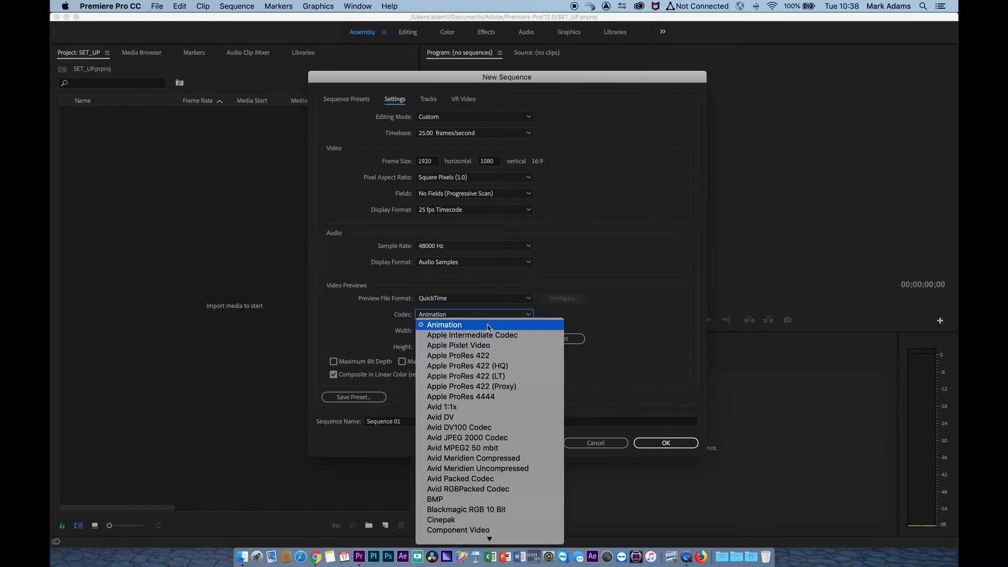
pyautogui.click(536, 358)
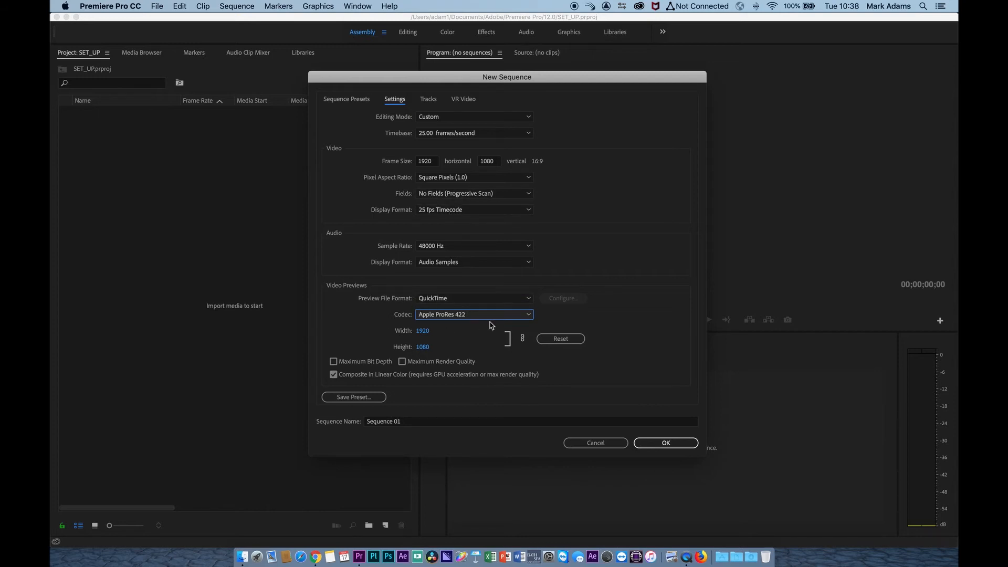
# Step: Delete all four existing audio tracks, Audio 1 to Audio 4, from the sequence's track setup
pyautogui.click(424, 99)
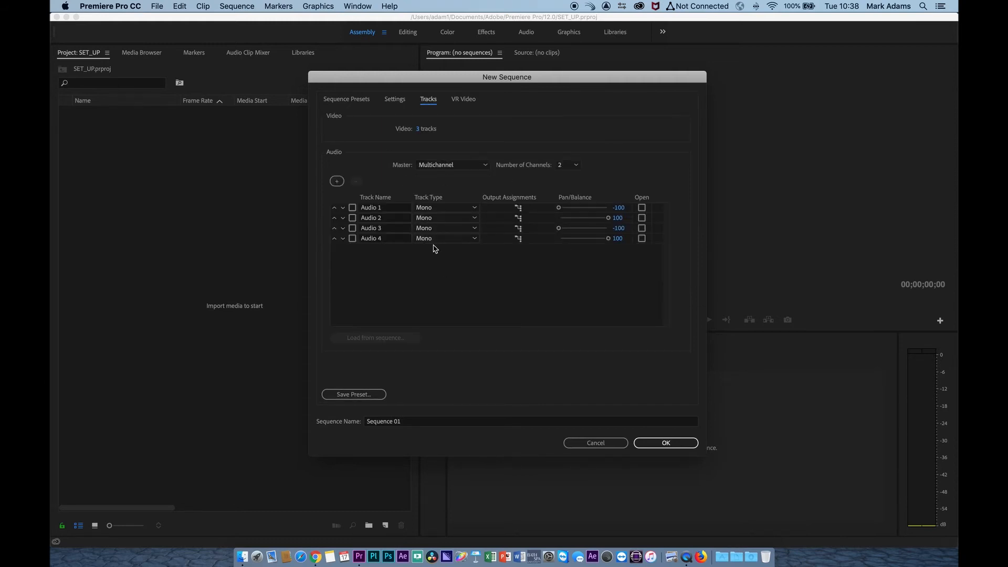
pyautogui.click(352, 238)
pyautogui.click(352, 228)
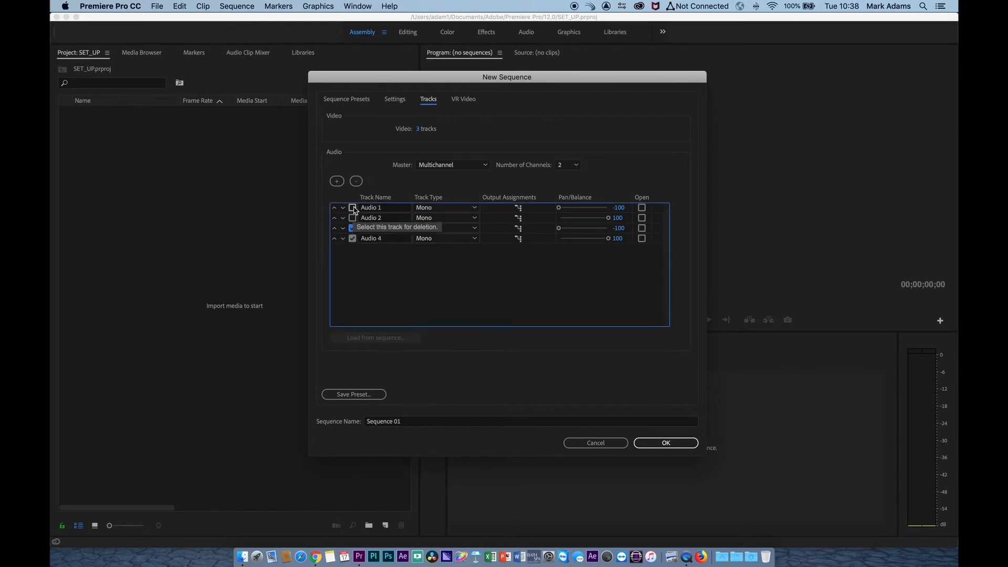
pyautogui.click(352, 218)
pyautogui.click(352, 208)
pyautogui.click(356, 182)
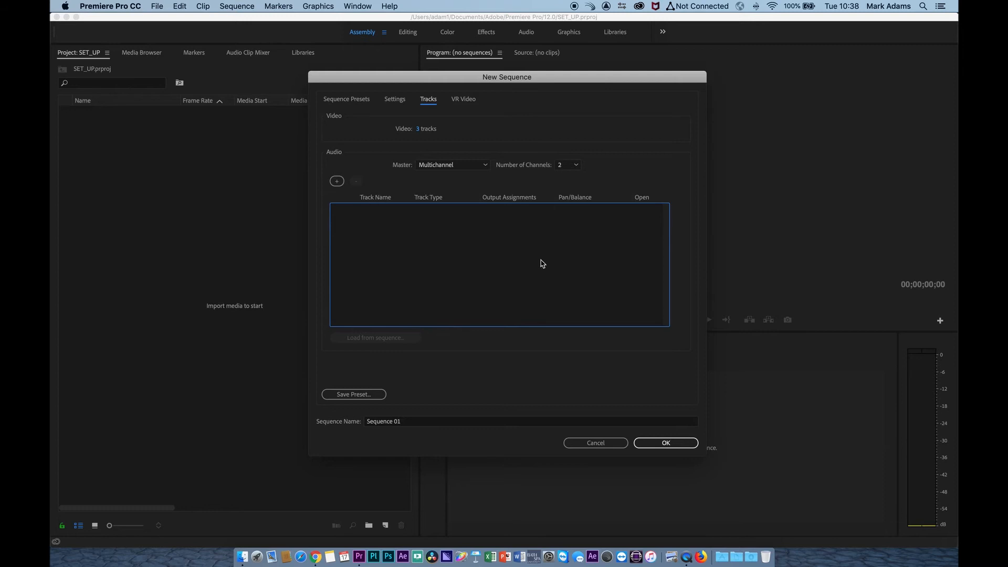
# Step: Switch the sequence's audio master to Stereo and back to Multichannel
pyautogui.click(485, 166)
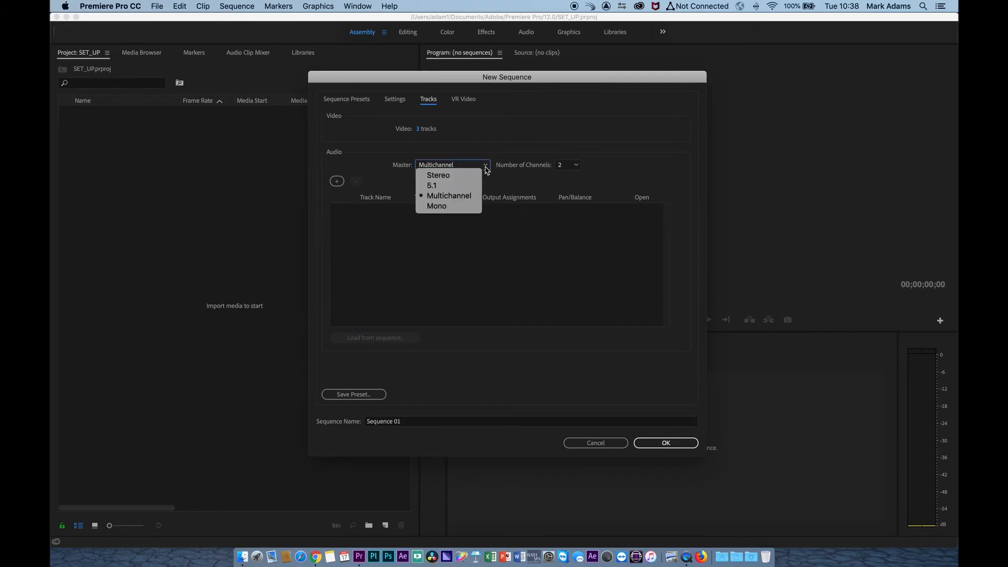
pyautogui.click(438, 175)
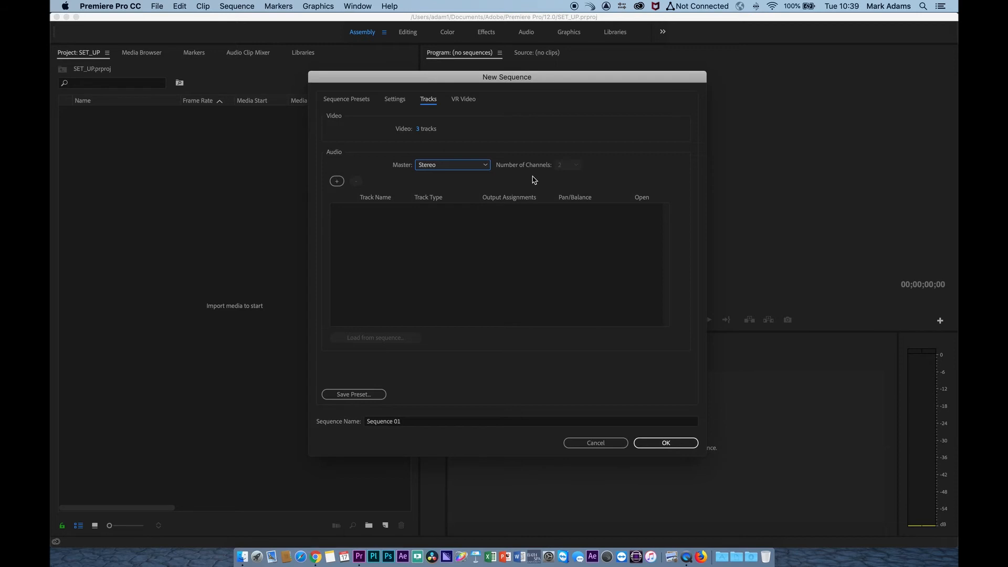
pyautogui.click(485, 166)
pyautogui.click(448, 195)
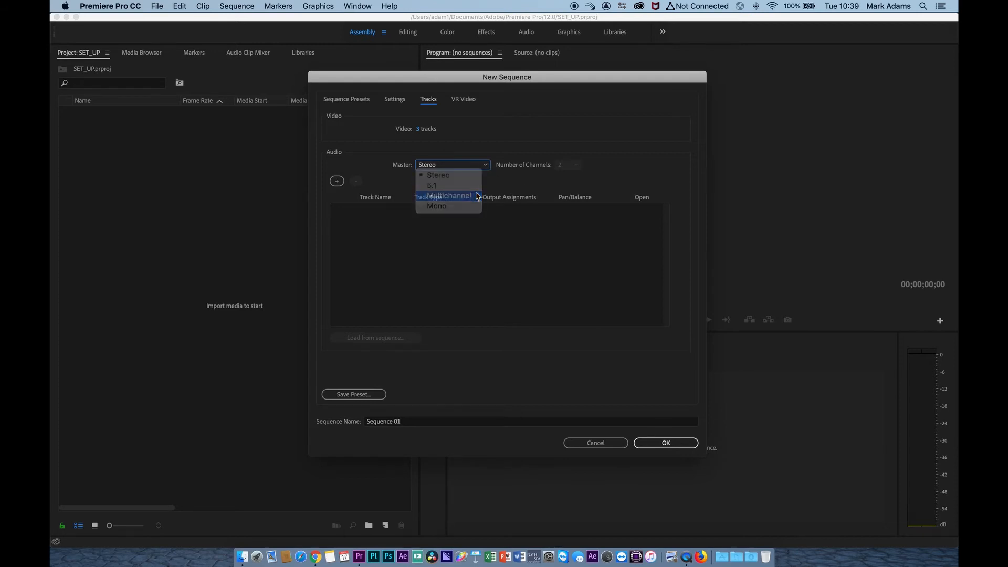
# Step: Add four mono audio tracks, panning Audio 1 and 3 to -100 and Audio 2 and 4 to 100
pyautogui.click(337, 182)
pyautogui.click(337, 182)
pyautogui.click(337, 182)
pyautogui.click(337, 181)
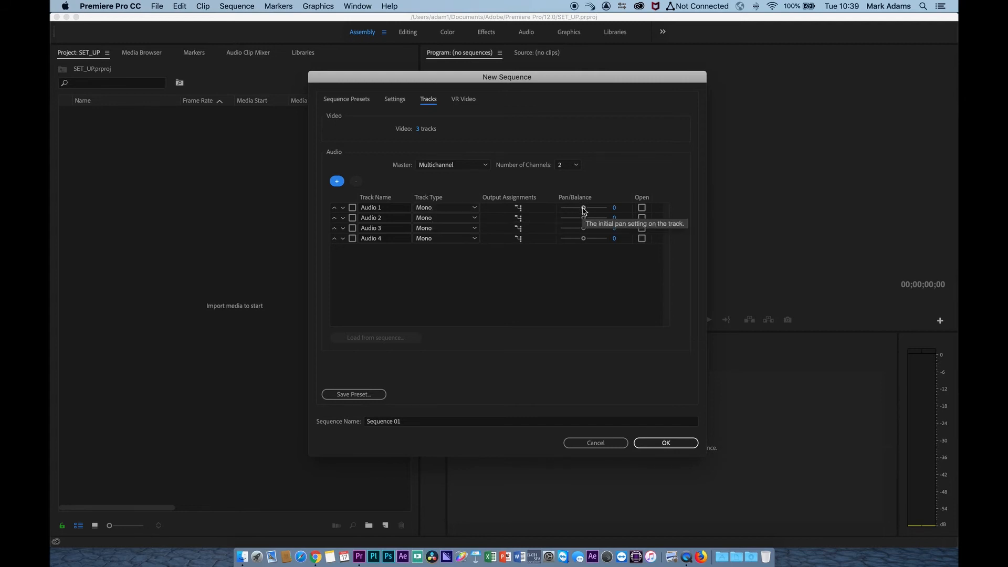
pyautogui.moveTo(583, 207); pyautogui.dragTo(541, 209)
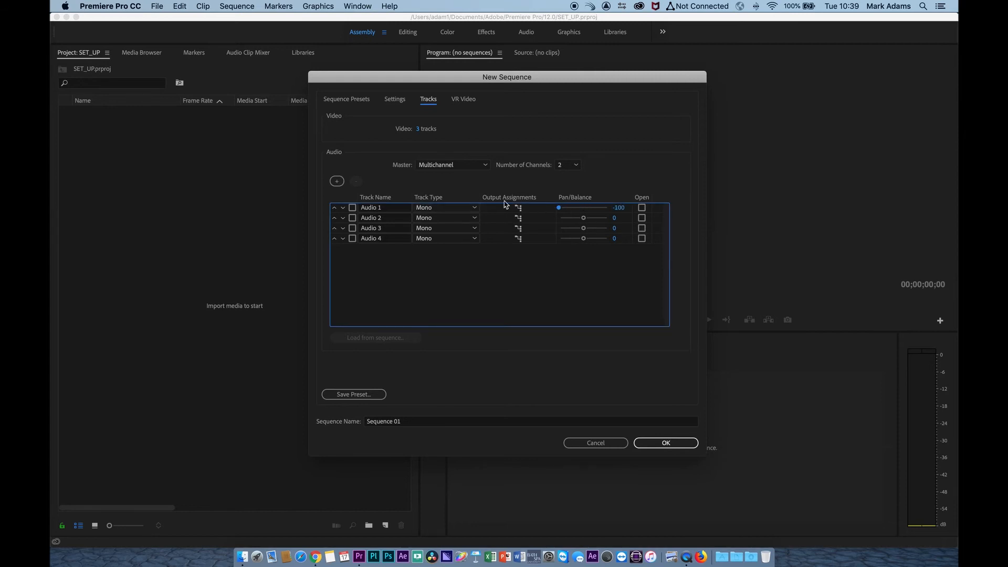
pyautogui.moveTo(584, 217); pyautogui.dragTo(627, 242)
# Step: Save the sequence settings as a preset named HD_1080_2_25_ followed by the user's first name
pyautogui.click(372, 398)
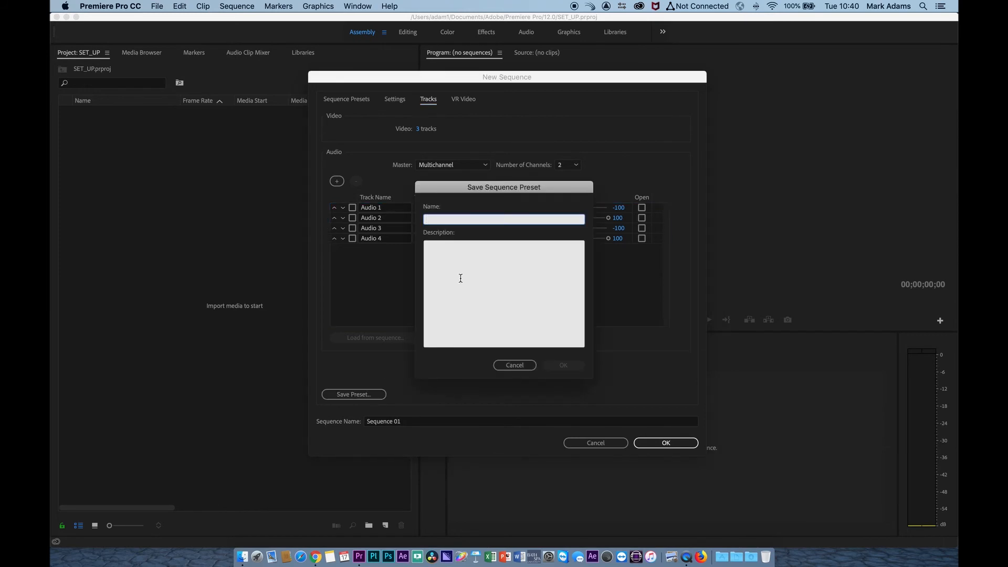
pyautogui.write('HD_1080_2_25_MARK')
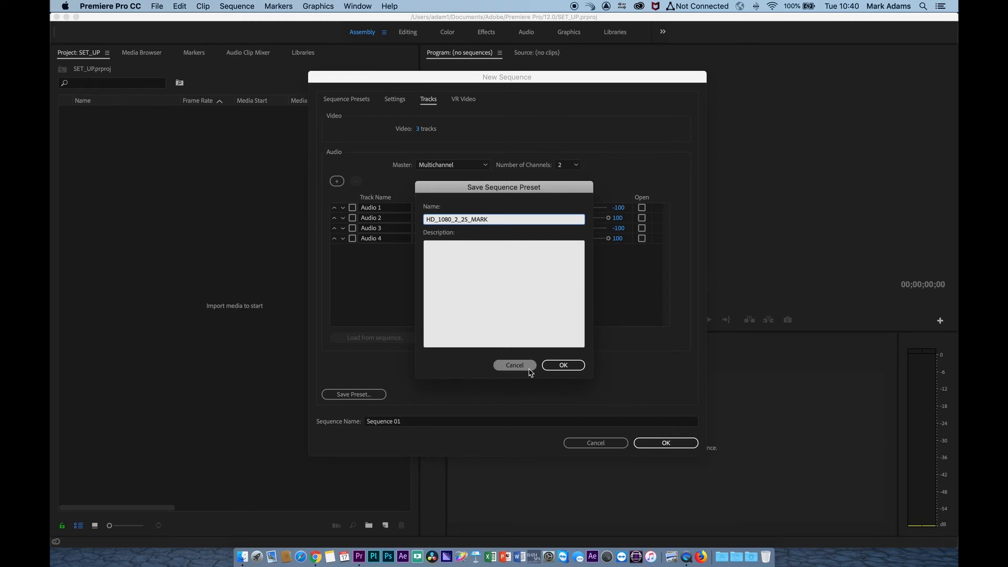
pyautogui.click(562, 364)
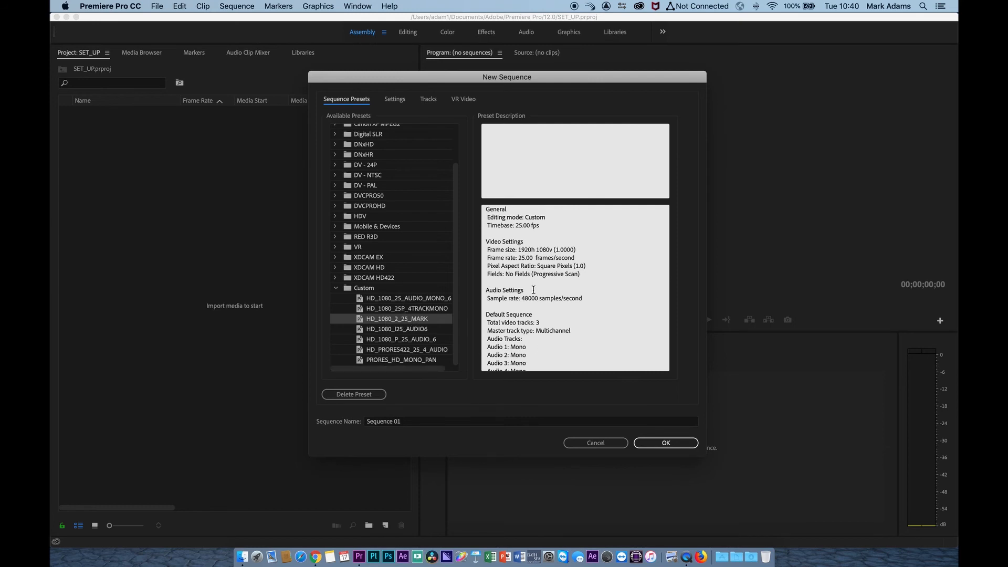
# Step: Read through the saved preset's description, from the general and video settings down to the audio tracks
pyautogui.scroll(-1, 552, 251)
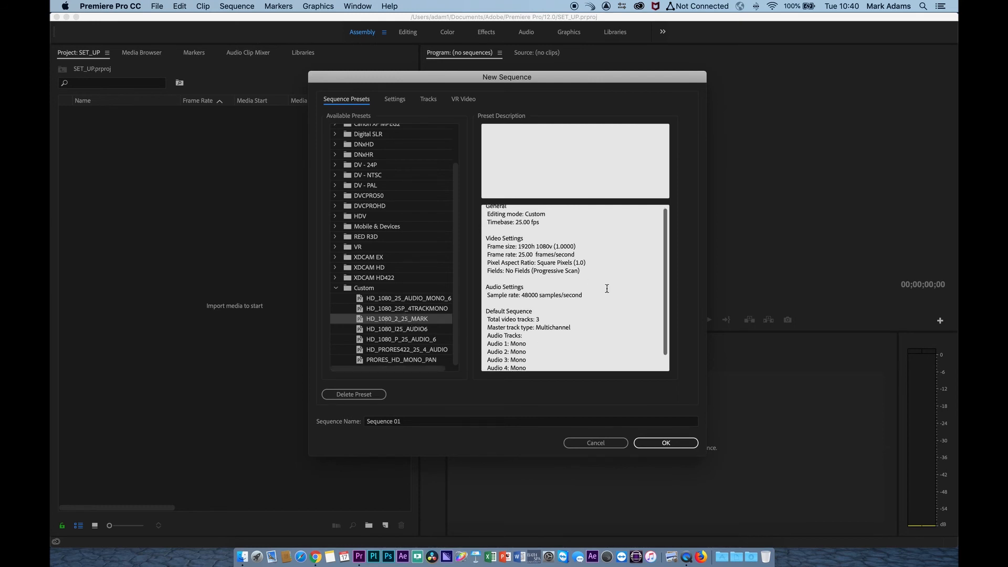
pyautogui.scroll(-1, 593, 304)
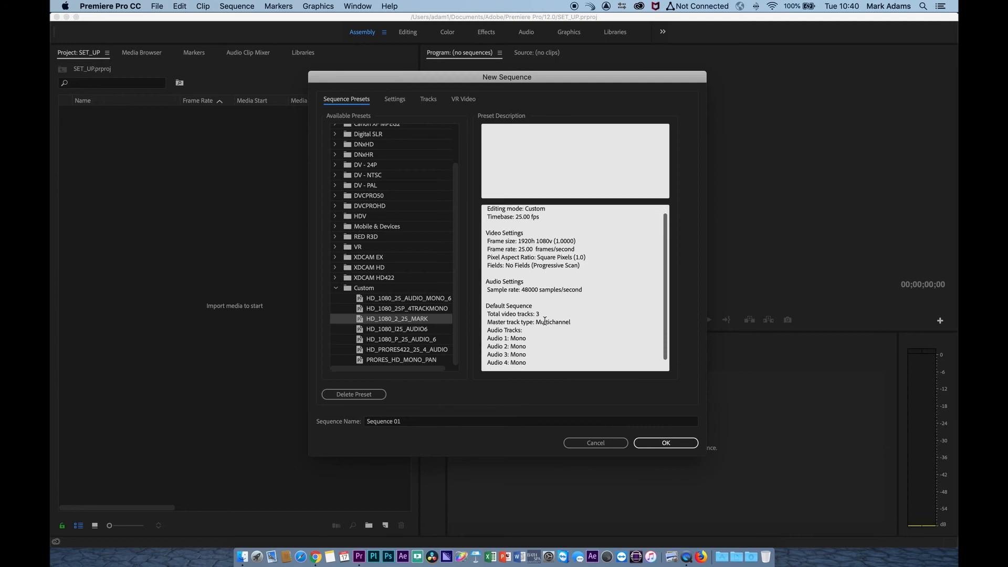
pyautogui.scroll(-1, 544, 322)
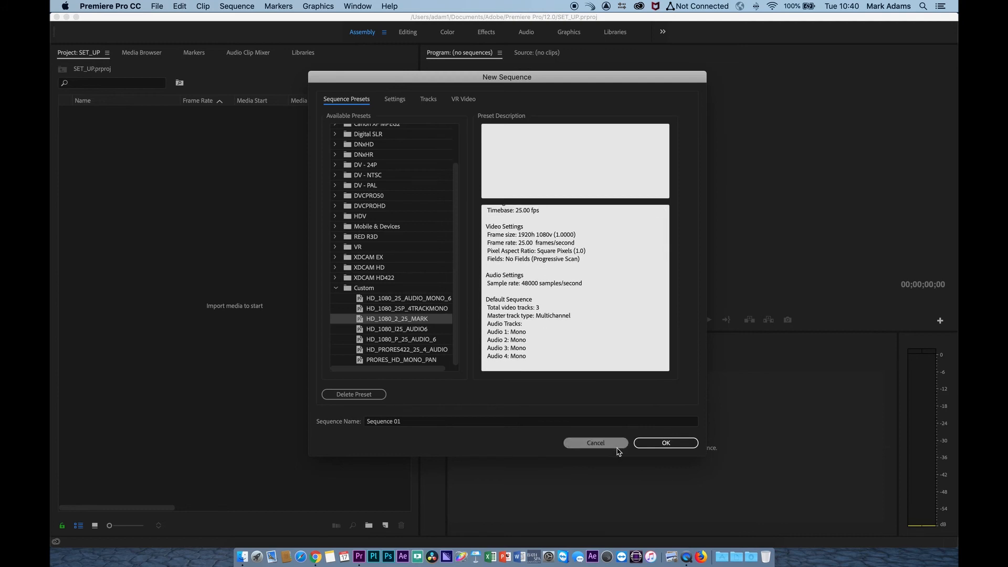
# Step: Create the sequence from the saved custom preset and rename it PROGRESSIVE in the project
pyautogui.click(666, 444)
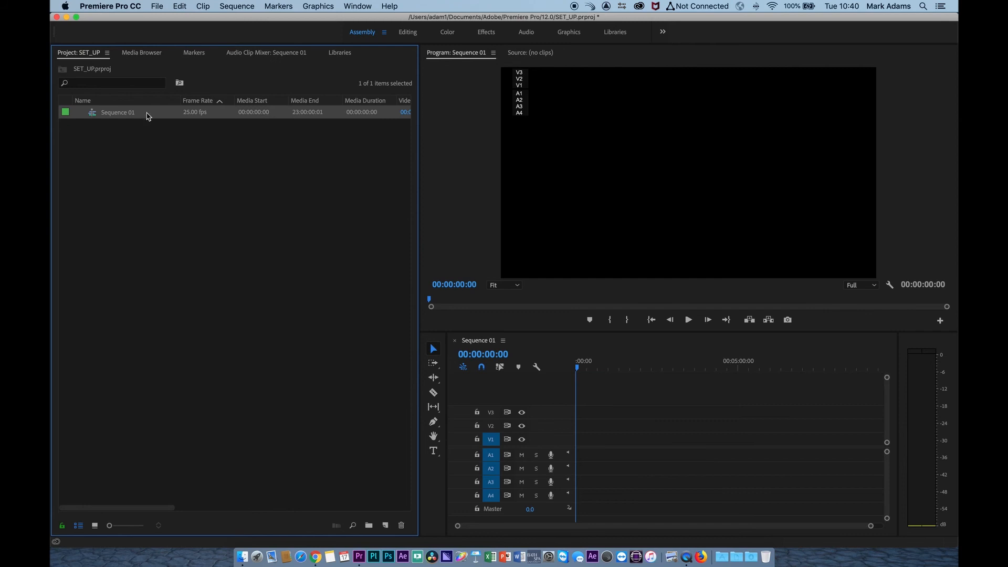
pyautogui.click(124, 114)
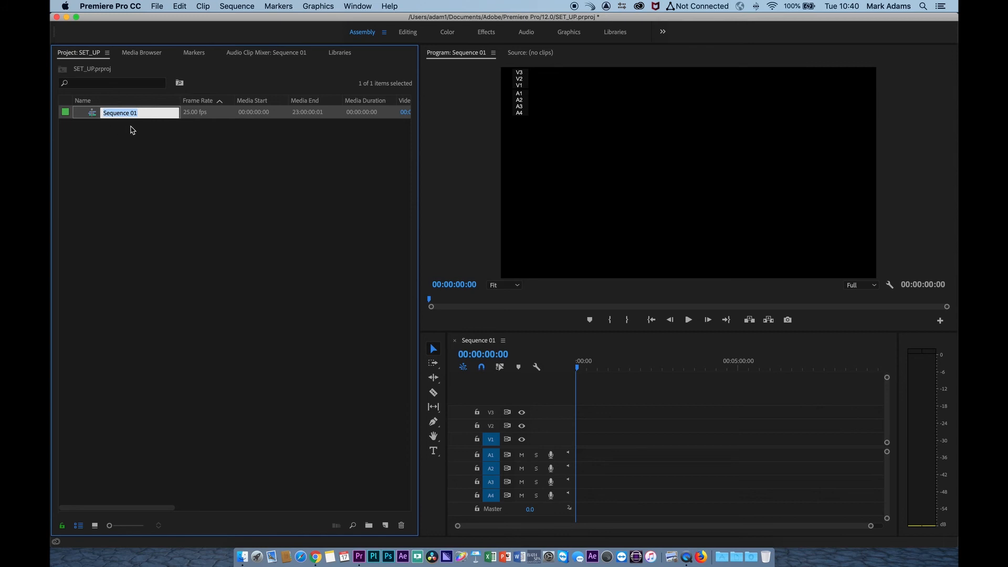
pyautogui.write('PROGRESSIVE')
pyautogui.press('Return')
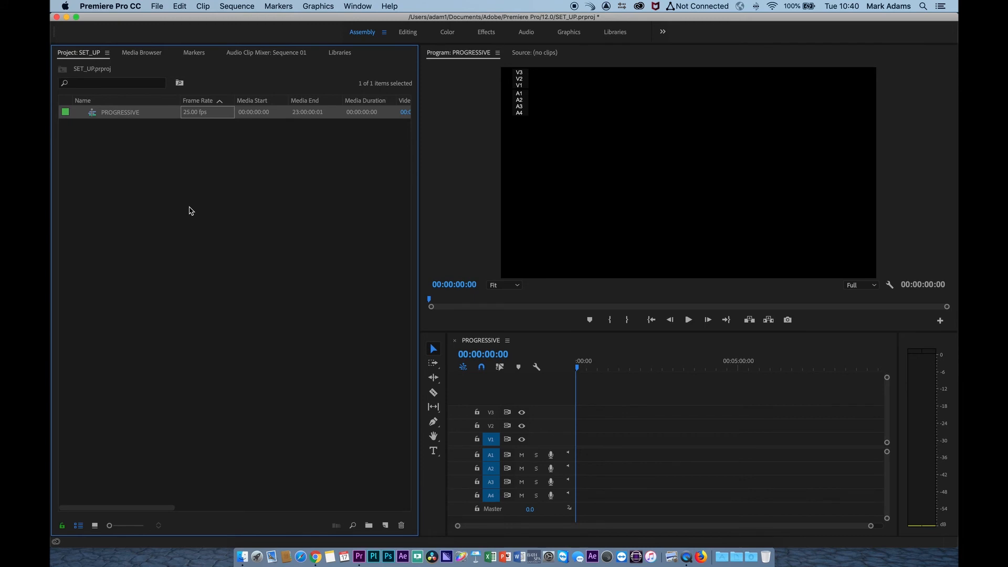
# Step: Start another new sequence and set its video fields to Upper Field First
pyautogui.click(157, 6)
pyautogui.moveTo(165, 19)
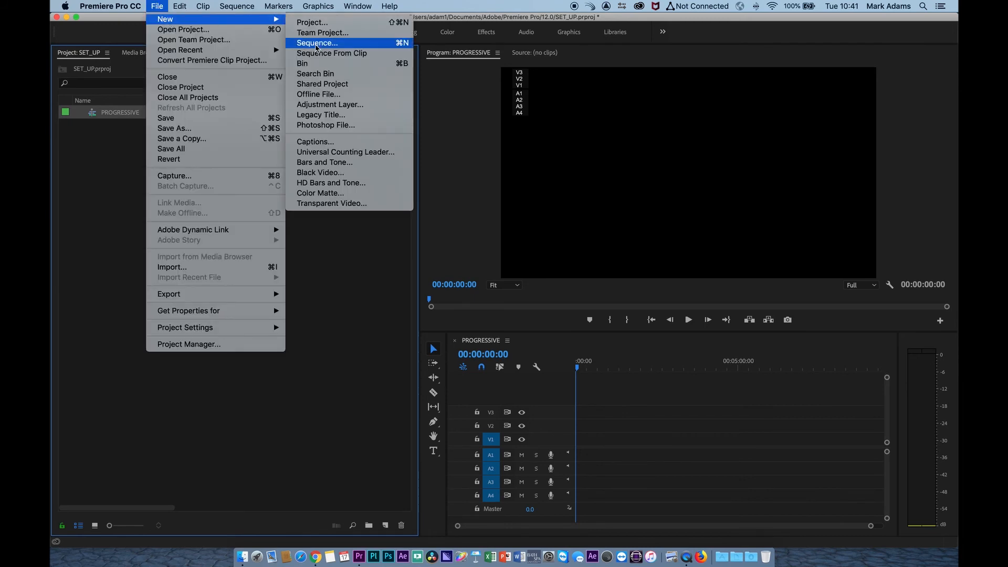
pyautogui.click(318, 43)
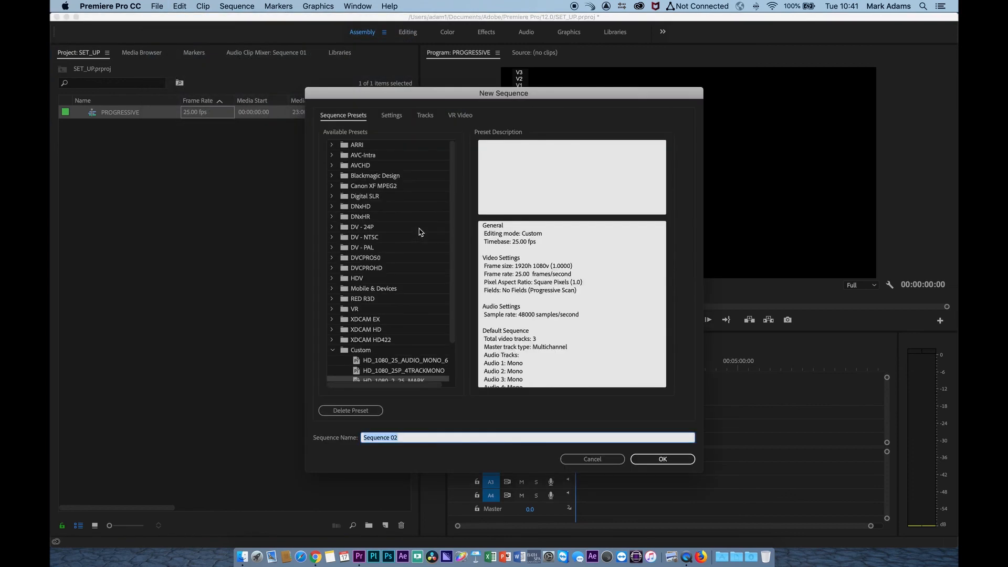
pyautogui.click(394, 118)
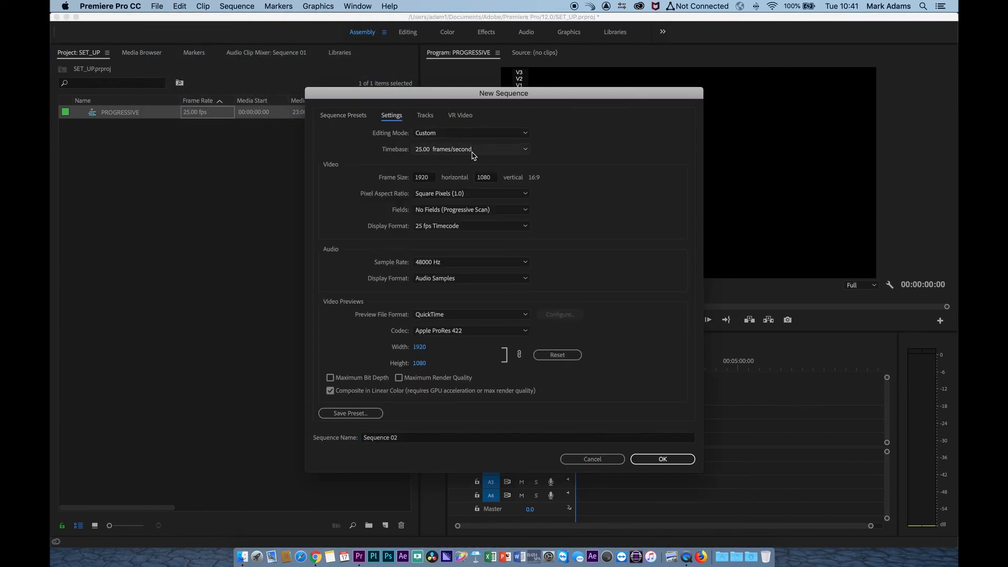
pyautogui.click(494, 212)
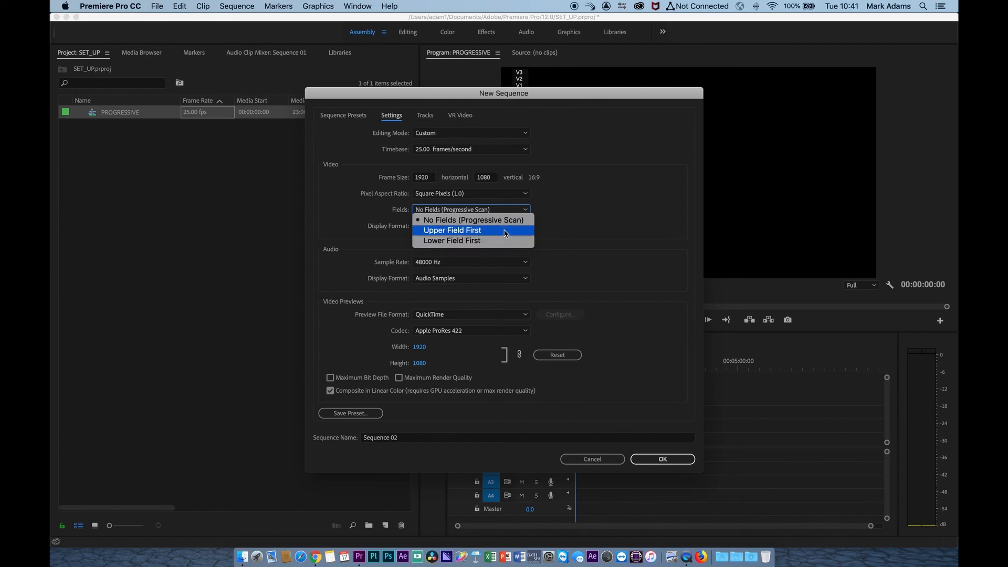
pyautogui.click(506, 233)
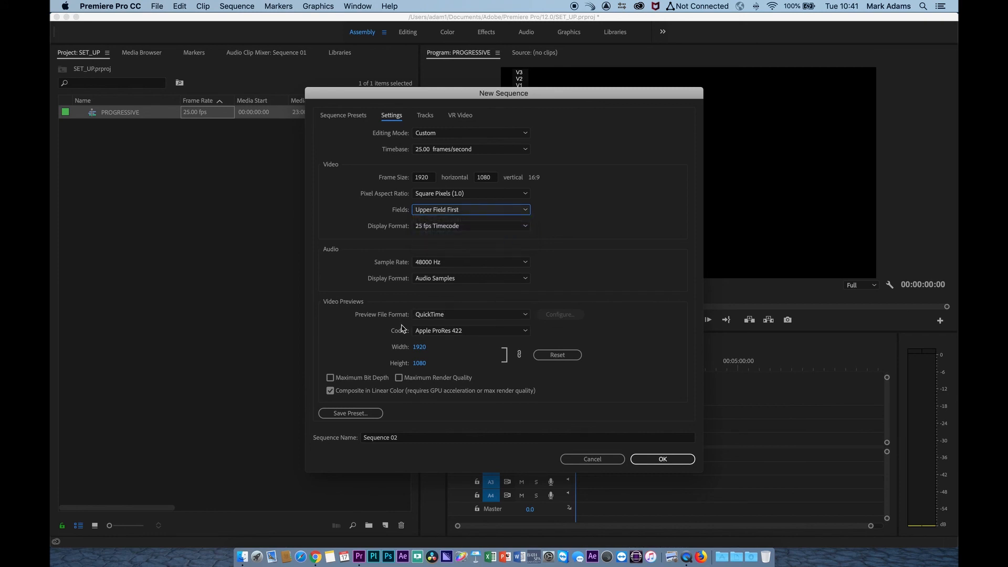
# Step: Add four more mono audio tracks, Audio 5 to 8, with Audio 5 and 7 panned to -100 and Audio 6 and 8 at 100
pyautogui.click(425, 115)
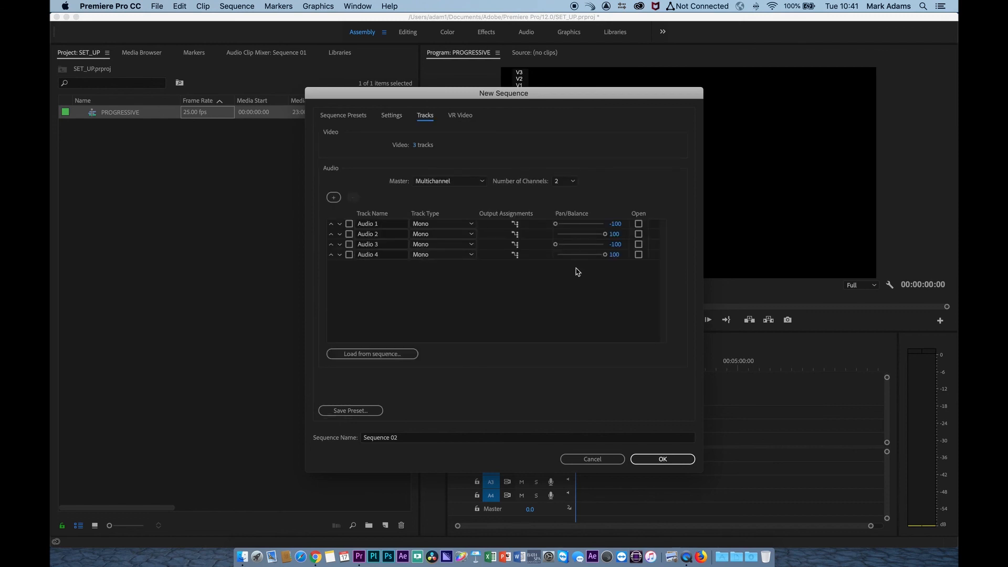
pyautogui.click(334, 199)
pyautogui.click(334, 199)
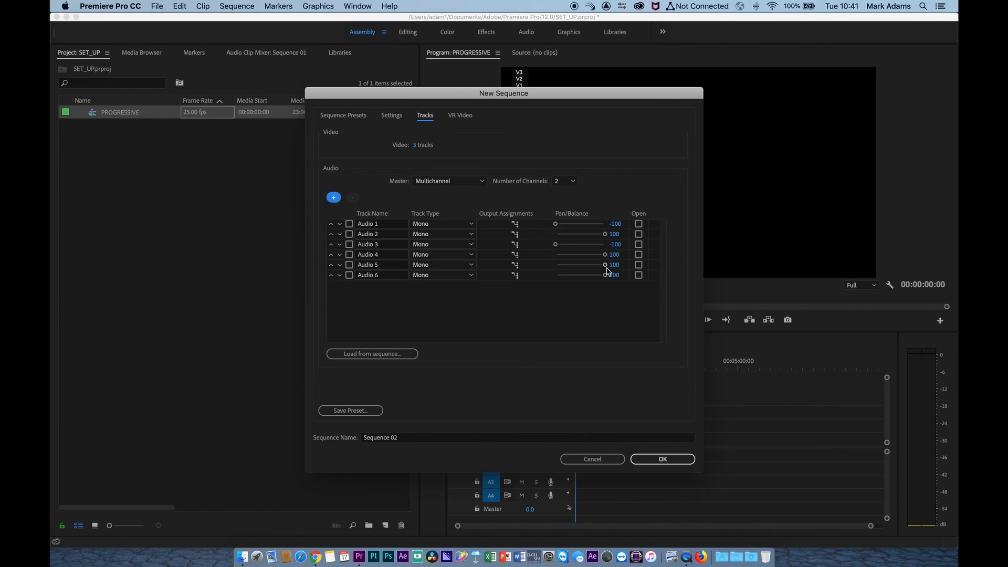
pyautogui.moveTo(606, 265); pyautogui.dragTo(555, 265)
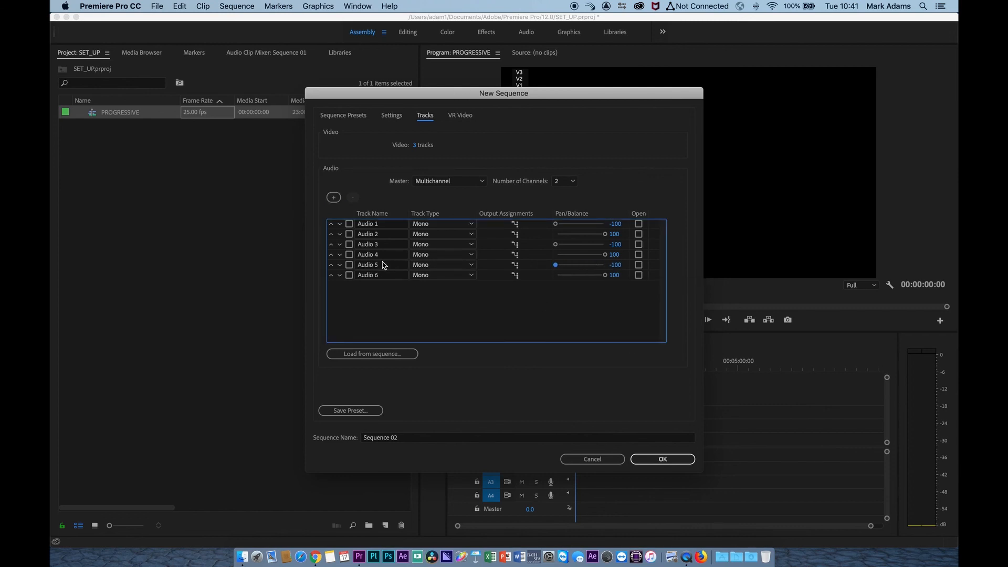
pyautogui.click(335, 198)
pyautogui.click(334, 198)
pyautogui.moveTo(604, 285); pyautogui.dragTo(535, 289)
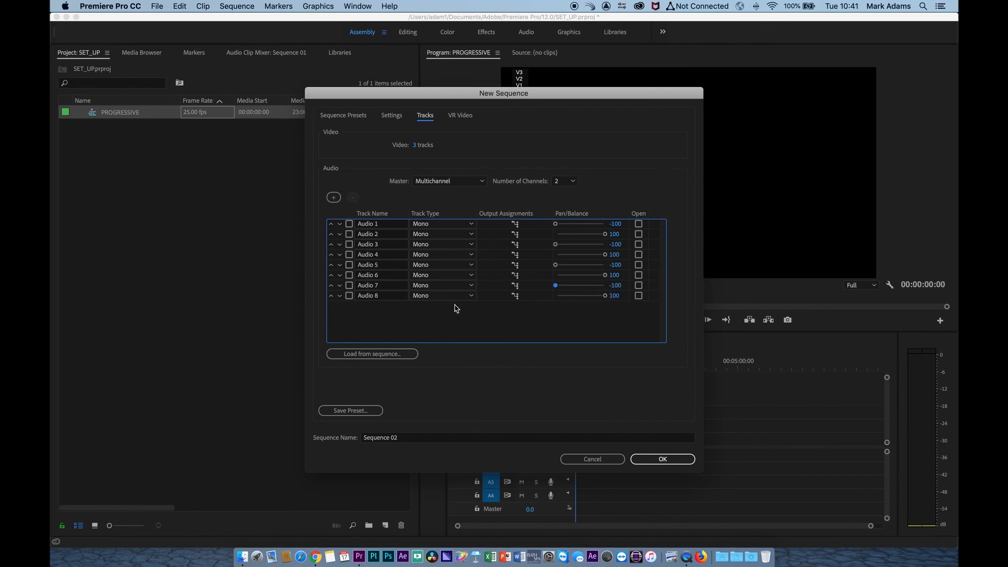
# Step: Save the interlaced sequence settings as a preset named HD_1080_I_25_ followed by the user's first name
pyautogui.click(350, 410)
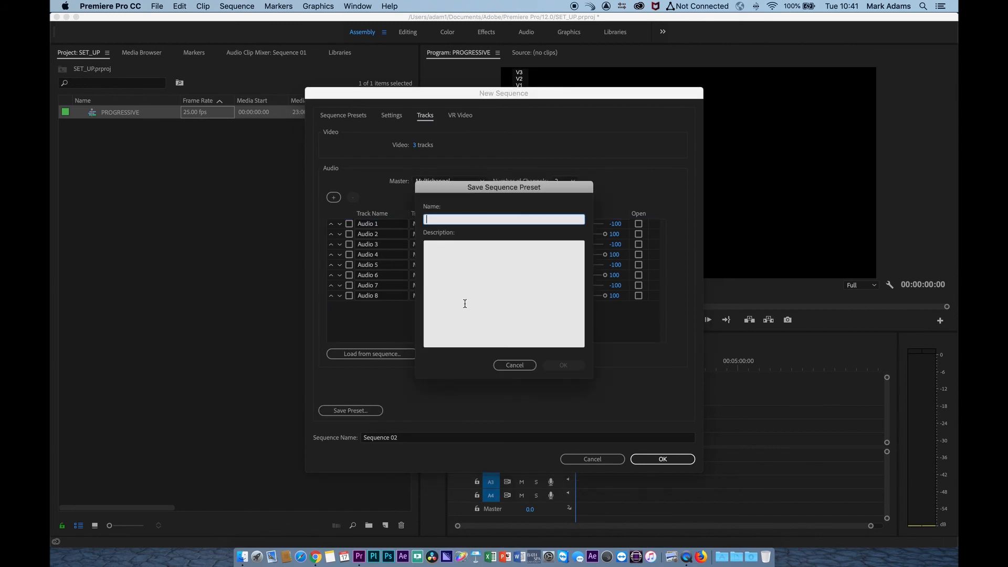
pyautogui.write('HD_1')
pyautogui.write('080_I_25_MARK')
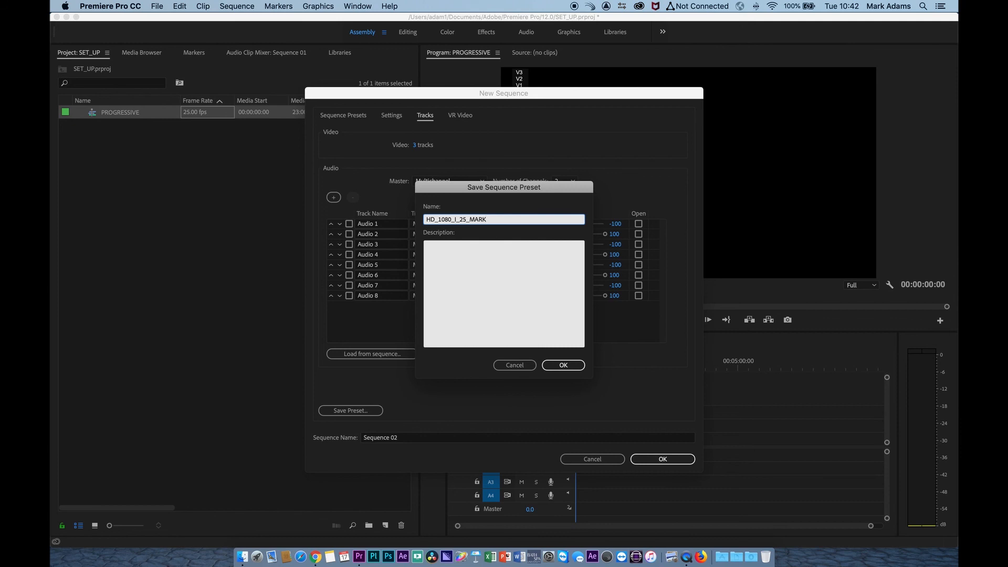
pyautogui.click(562, 364)
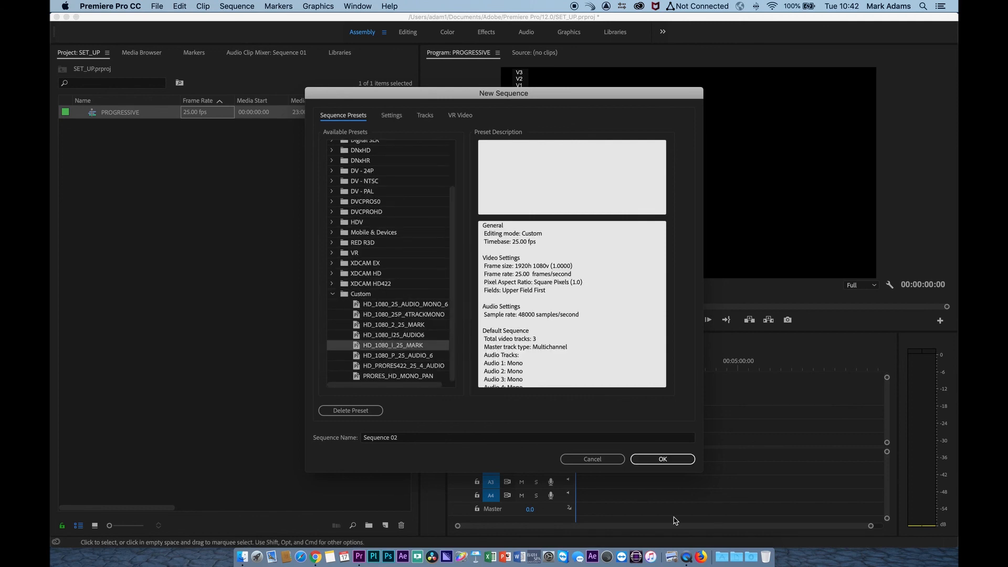
# Step: Create the sequence from the interlaced preset, rename it INTERLACED, and save the project
pyautogui.click(663, 459)
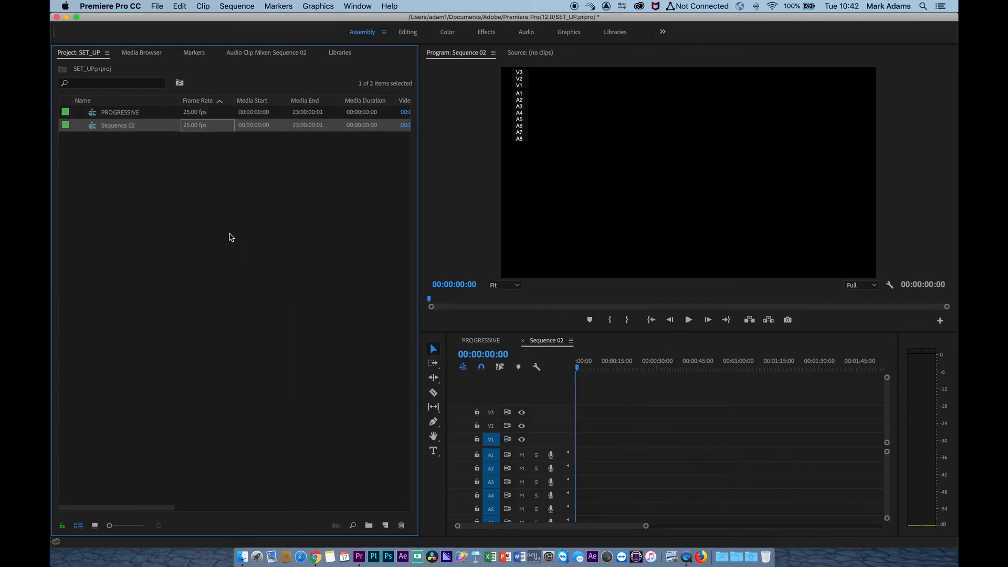
pyautogui.click(117, 129)
pyautogui.write('IN')
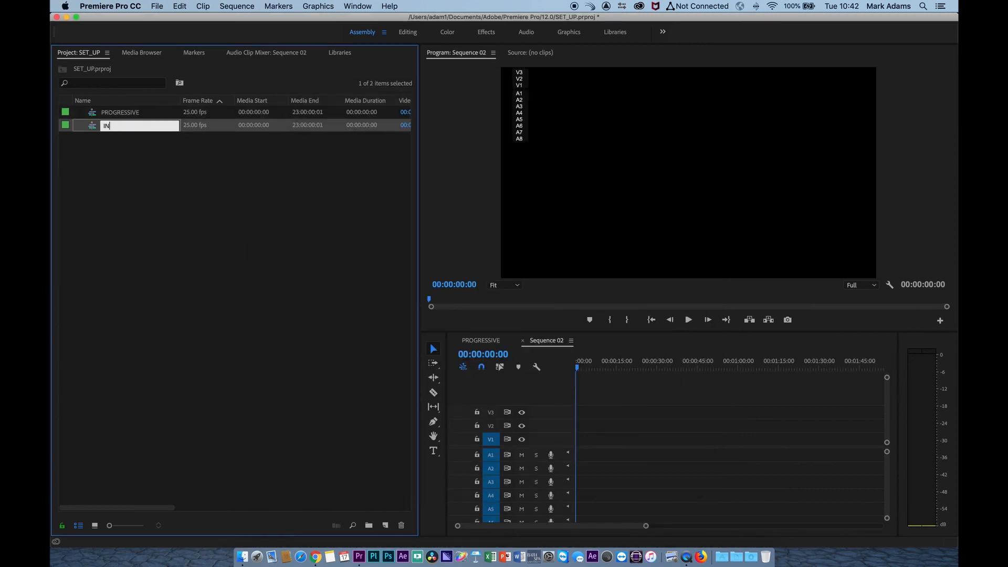
pyautogui.write('TERLACED')
pyautogui.press('Return')
pyautogui.press('super+s')
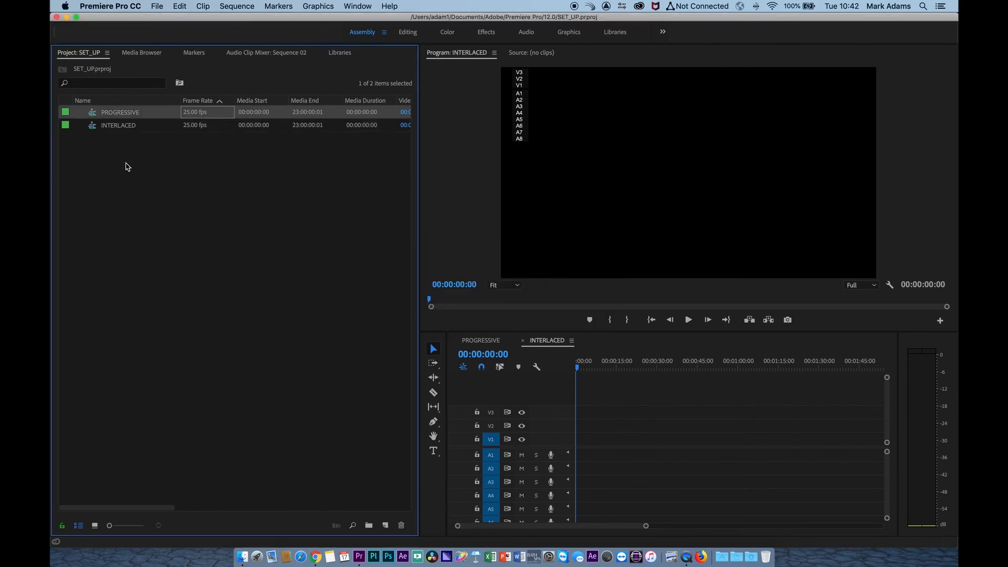